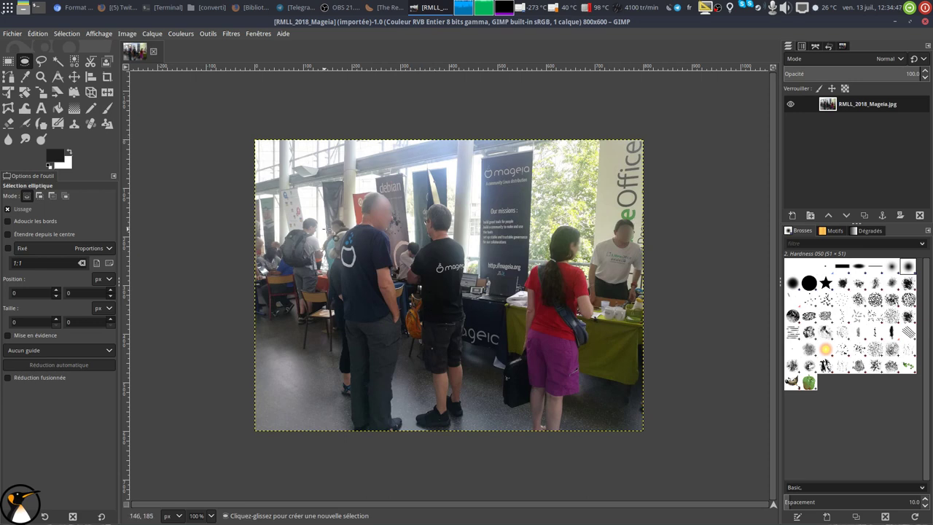
Discard a trial ellipse and set up the Clone tool with brush size 13.
left_click_drag(333, 229, 371, 277)
left_click(370, 277)
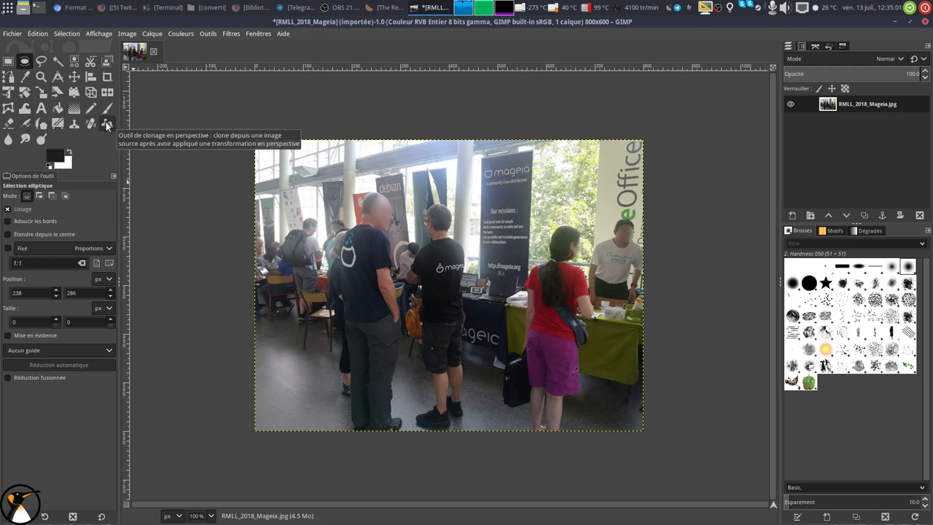
left_click(81, 126)
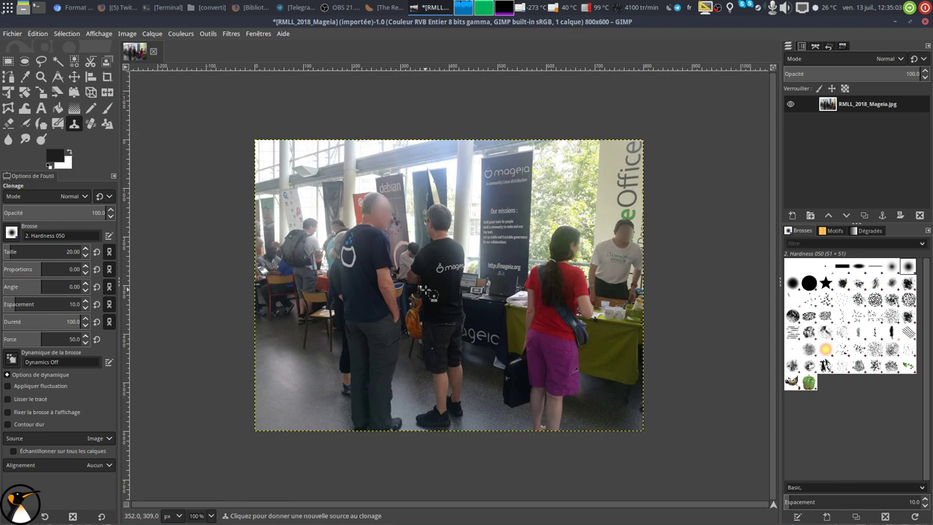
scroll(311, 338, "up", 5)
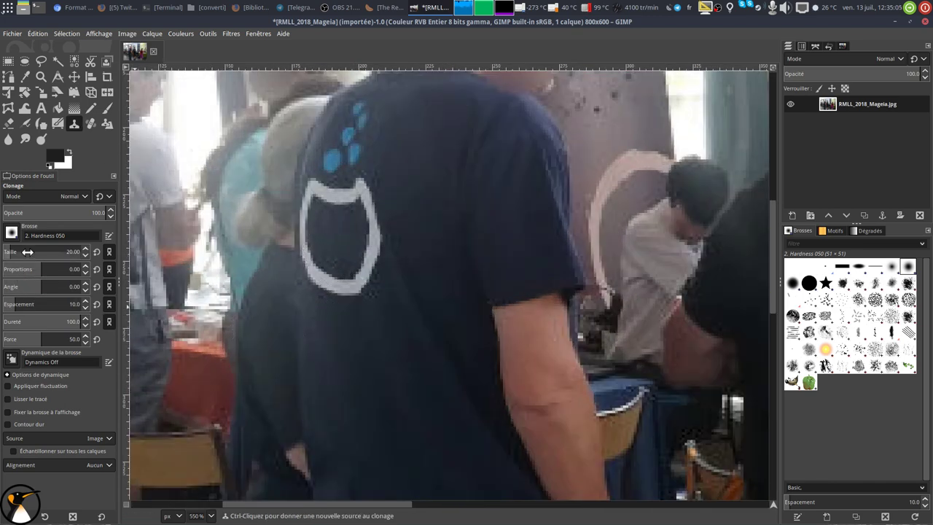
triple_click(73, 251)
type("5")
key("Return")
type("13")
key("Return")
Clone plain shirt fabric over the white logo on the man's shirt.
left_click(337, 327, "ctrl")
mouse_move(320, 287)
left_mouse_down()
mouse_move(313, 264)
mouse_move(371, 275)
mouse_move(371, 194)
mouse_move(340, 179)
mouse_move(329, 266)
mouse_move(347, 205)
mouse_move(346, 252)
mouse_move(353, 143)
mouse_move(327, 209)
mouse_move(308, 223)
mouse_move(348, 171)
mouse_move(350, 251)
left_mouse_up()
scroll(350, 252, "down", 4, "ctrl")
scroll(437, 250, "down", 1, "ctrl")
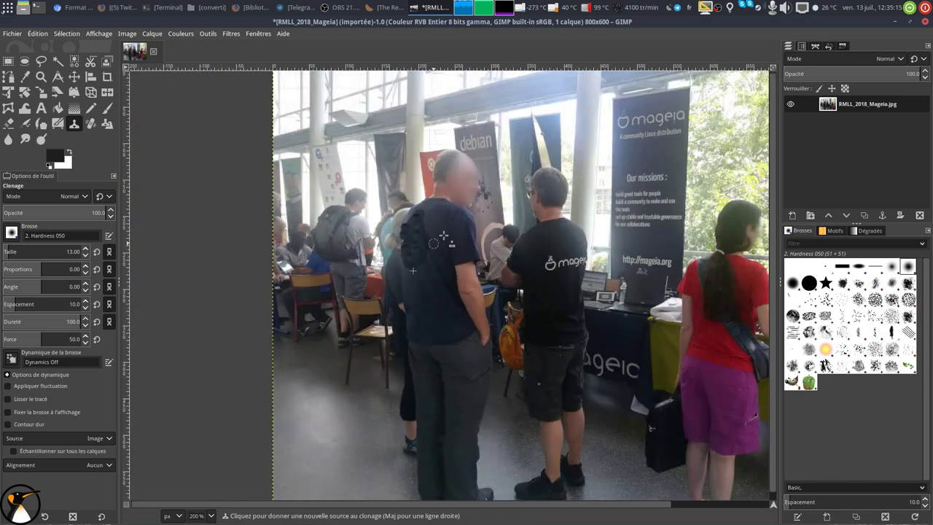
scroll(437, 250, "down", 1, "ctrl")
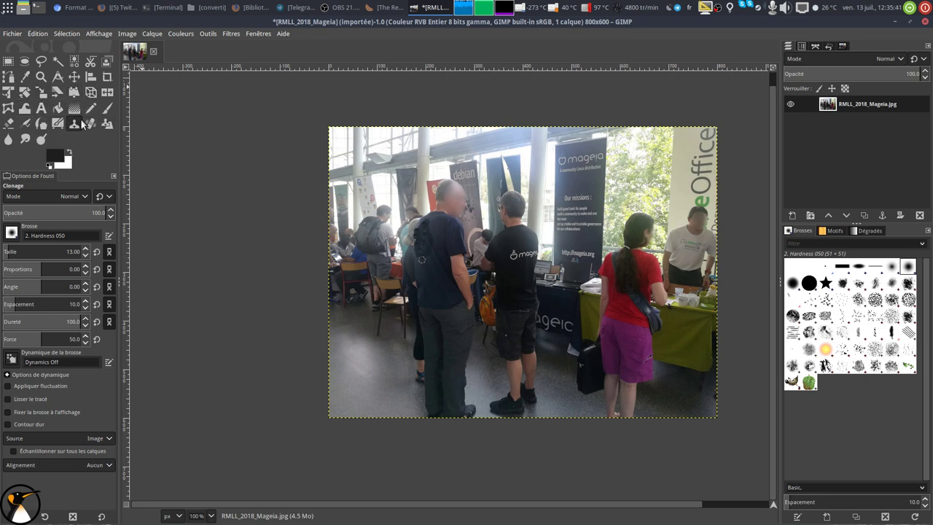
left_click(134, 33)
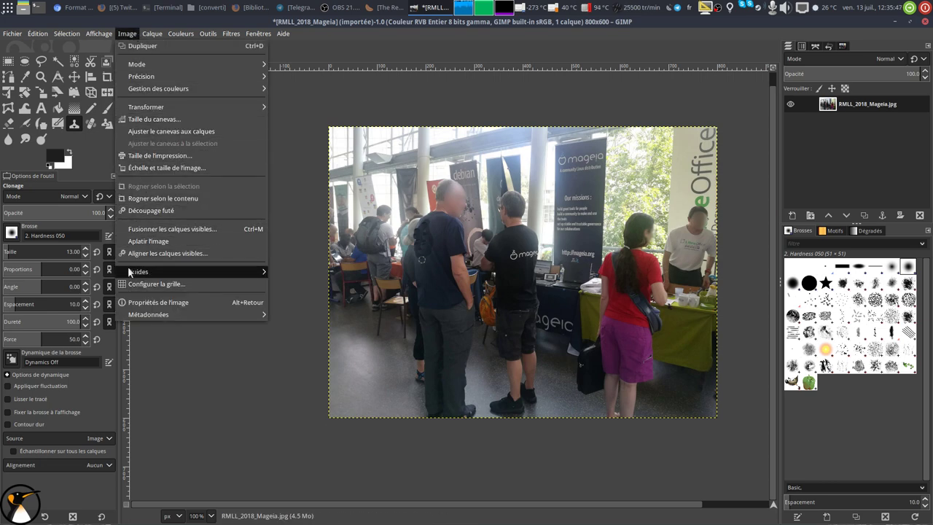
left_click(335, 88)
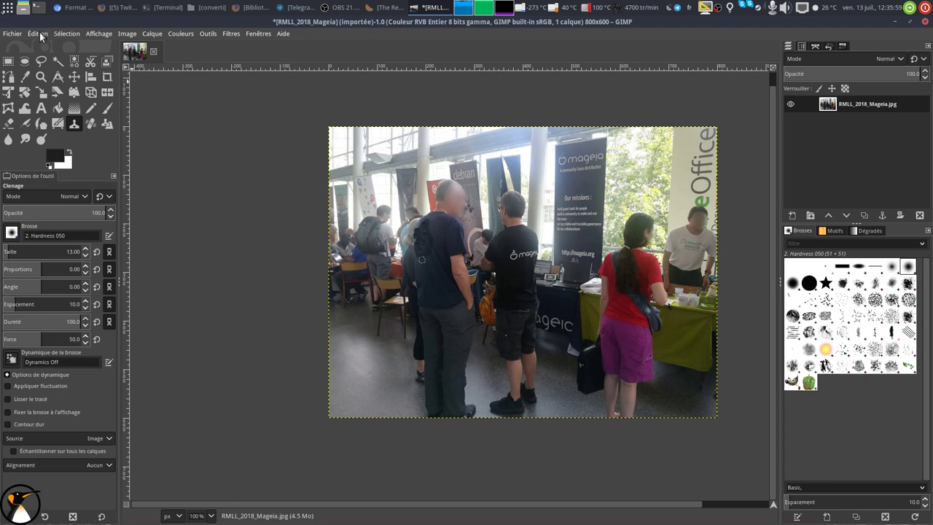
left_click(39, 33)
In Préférences, set the interface theme to System and show the Thème d'icône page.
left_click(75, 322)
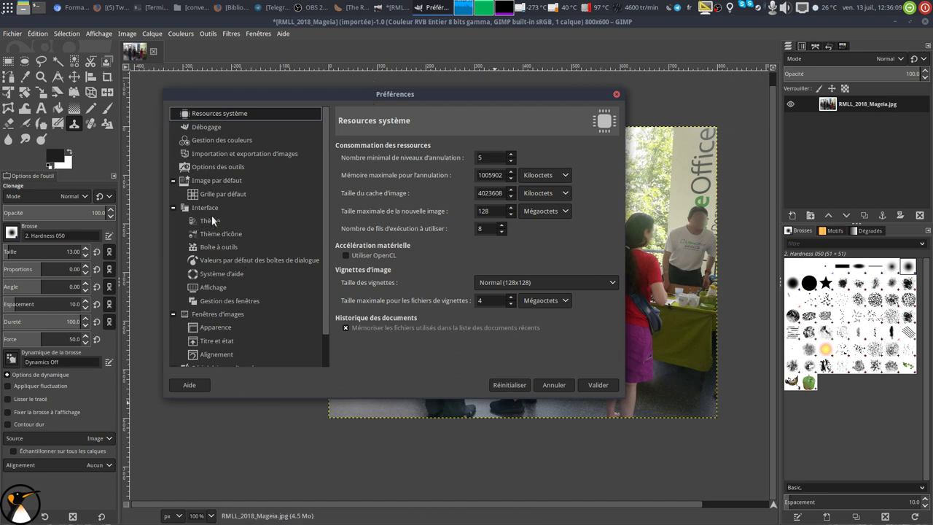
left_click(212, 221)
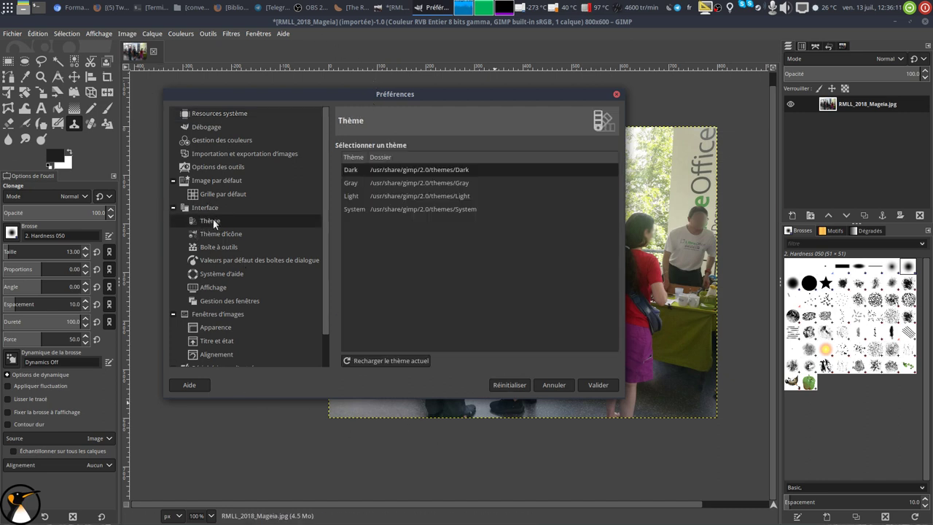
left_click(396, 209)
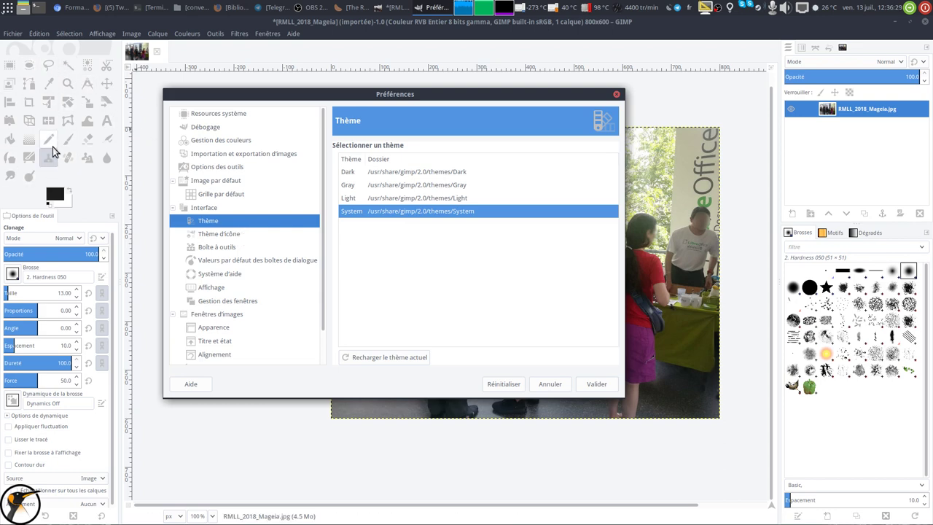
left_click(218, 237)
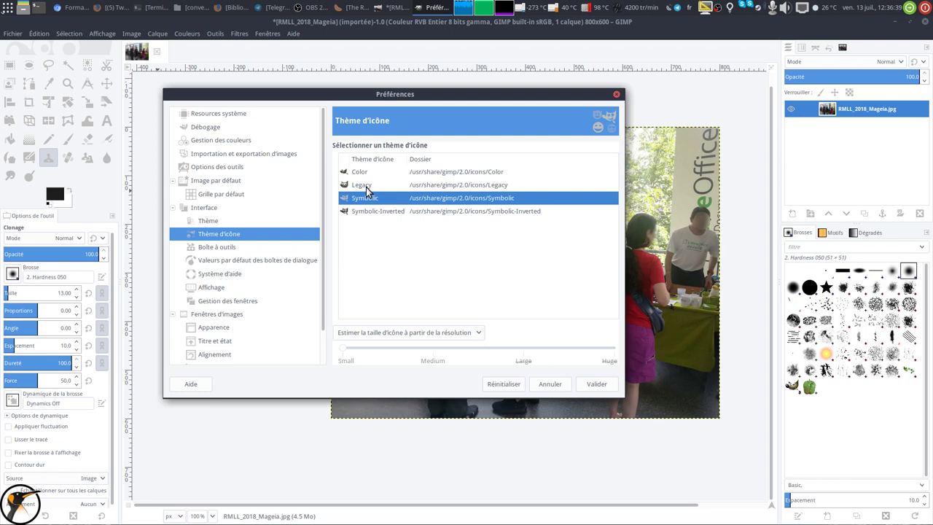
Apply the Legacy icon theme and confirm the preferences with Valider.
left_click(365, 187)
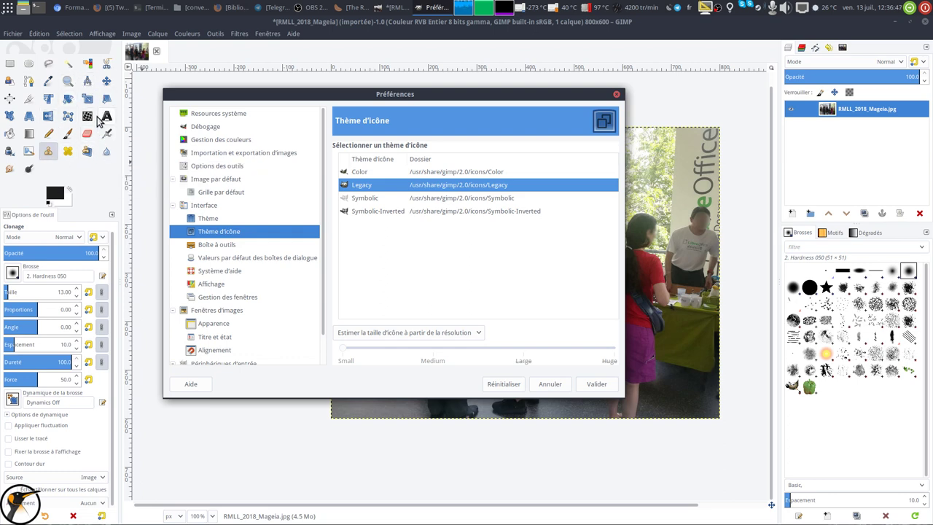
left_click(596, 386)
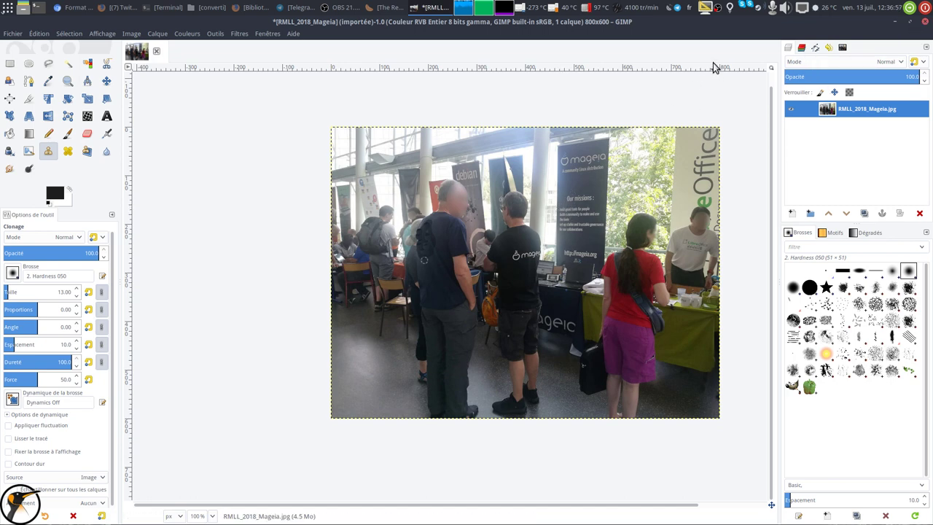
Quit GIMP, choosing Abandonner les modifications to discard the unsaved photo changes.
left_click(924, 21)
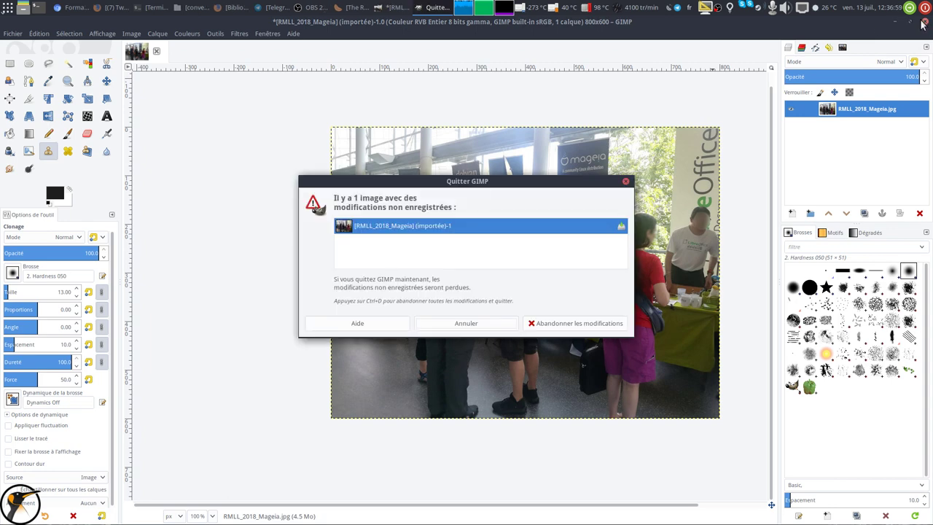
left_click(582, 327)
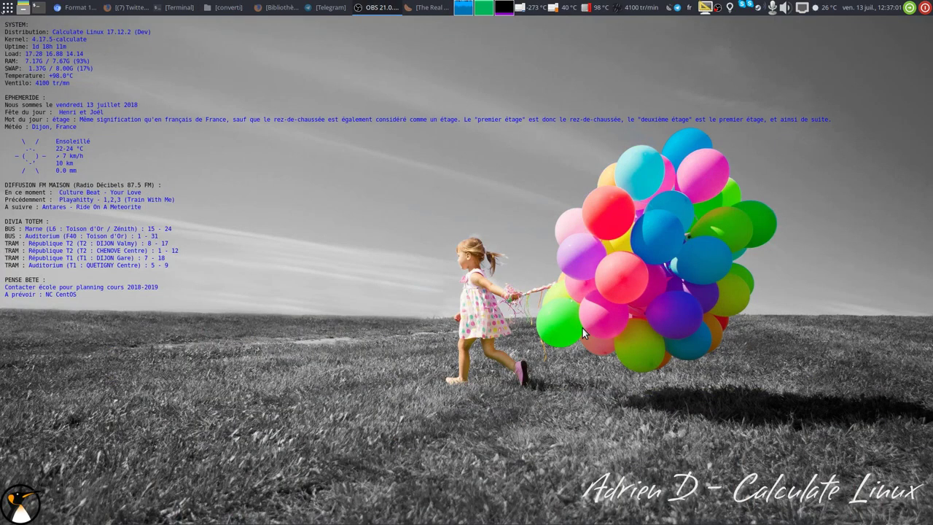